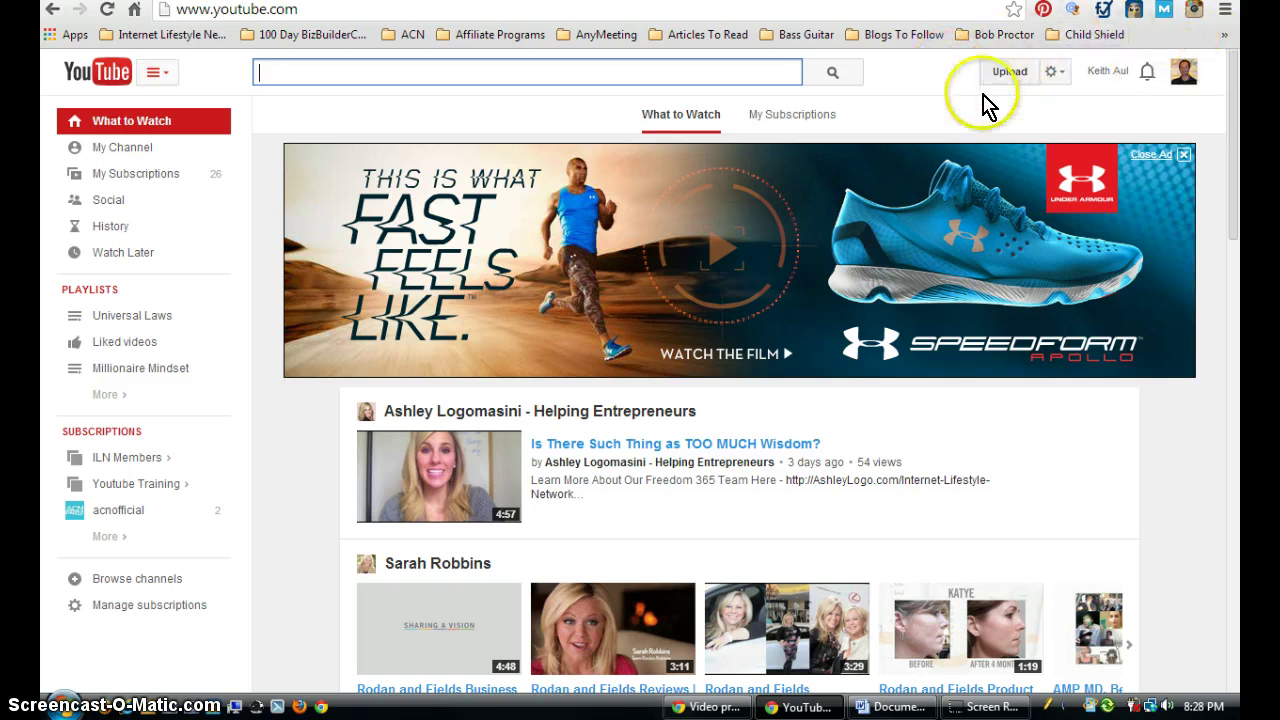
Go from the account panel to Video Manager's Uploads list of 91 videos.
click(1100, 70)
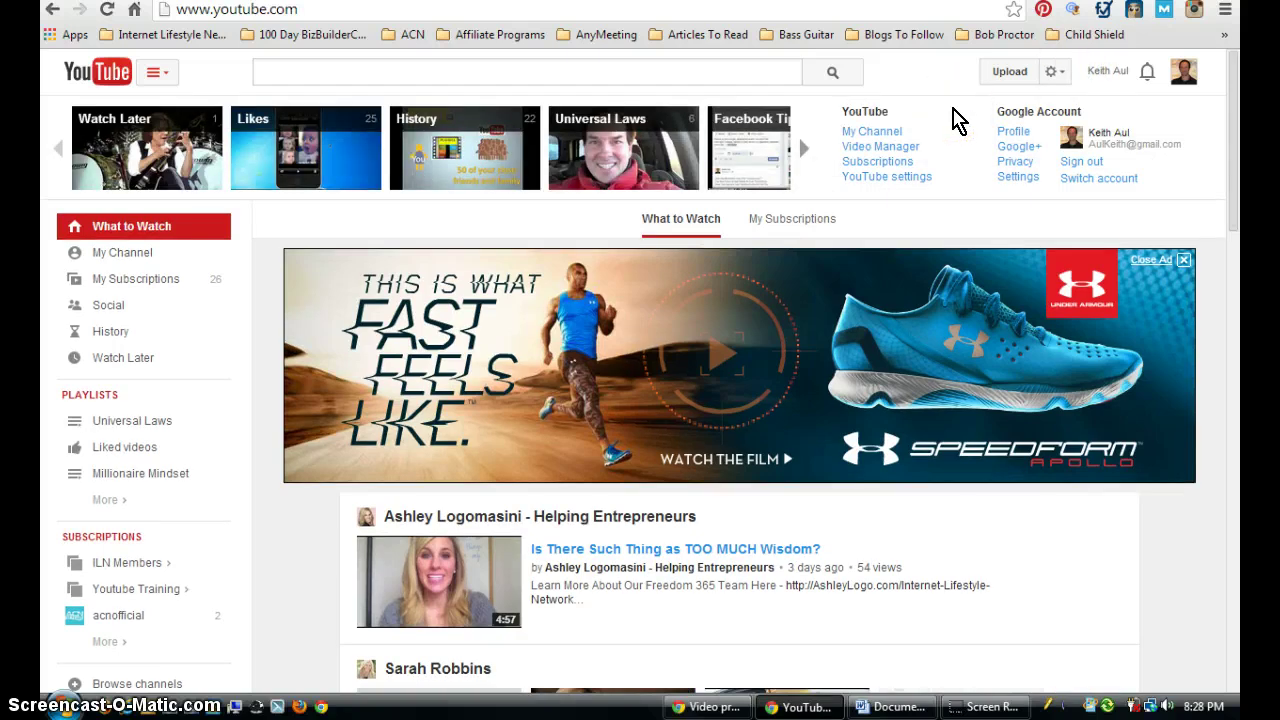
click(900, 178)
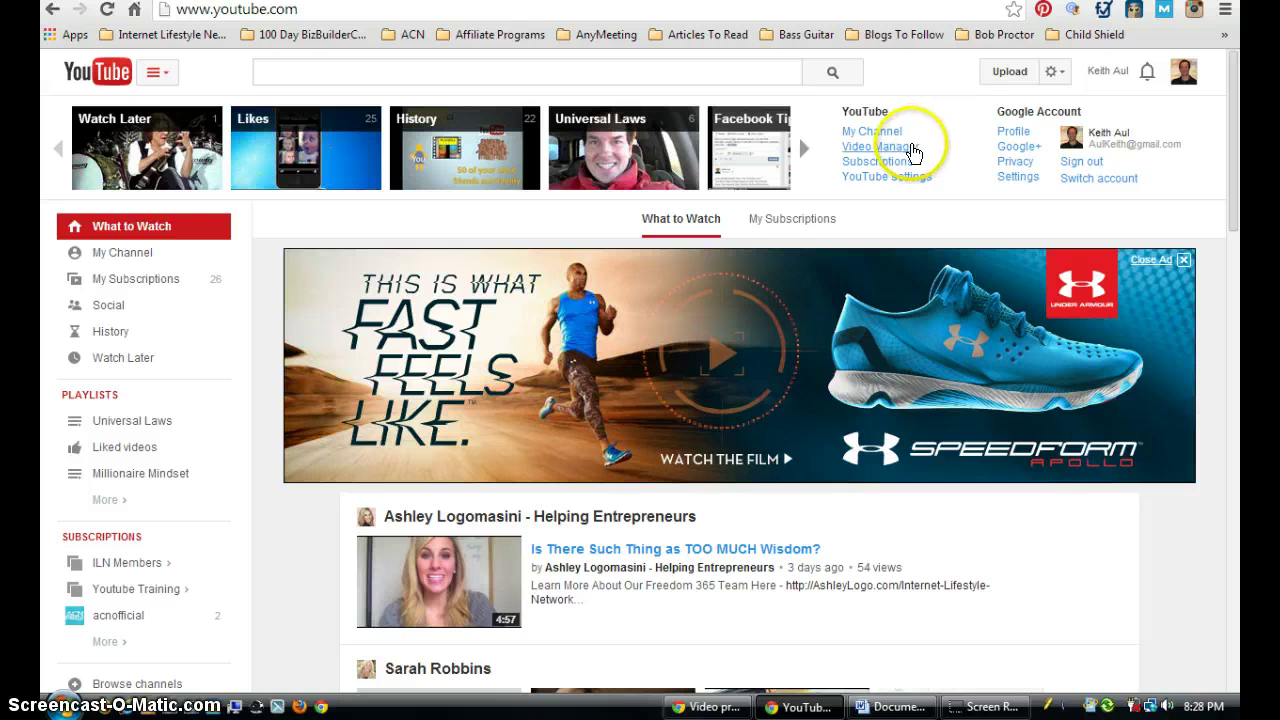
click(910, 148)
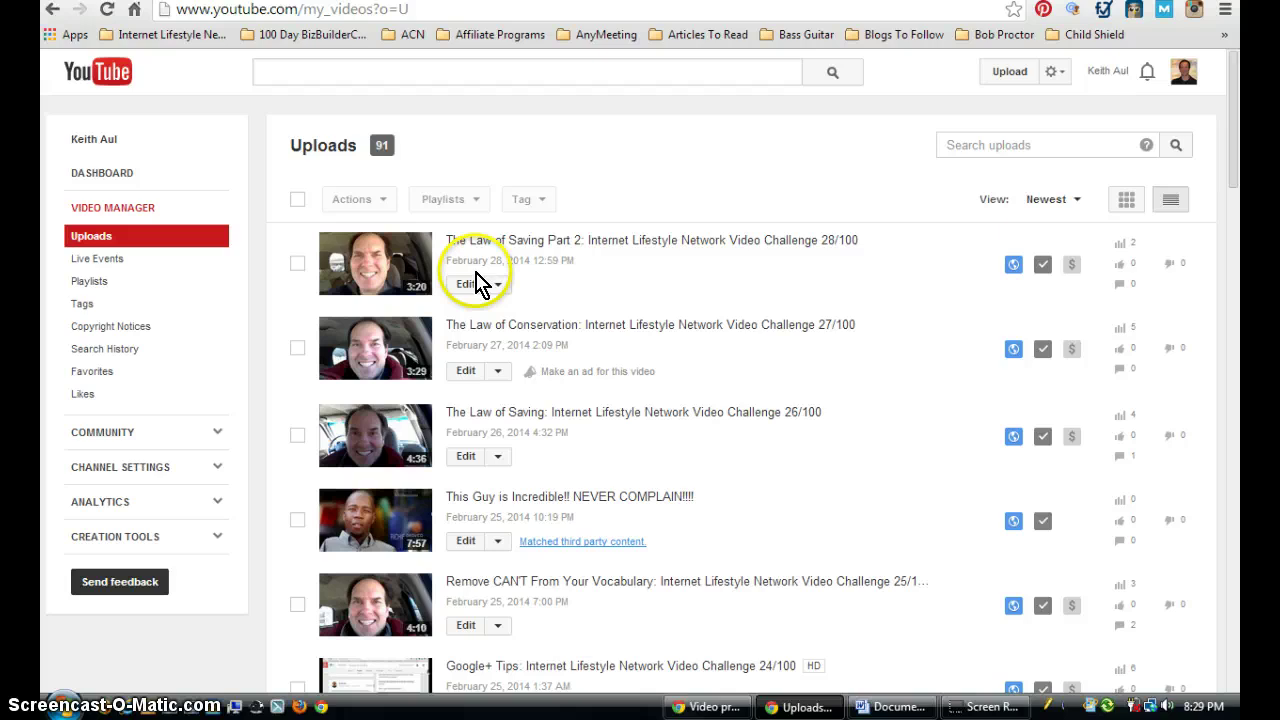
Edit Law of Saving Part 2, zoom in twice, and scroll to its Basic info privacy setting.
click(467, 288)
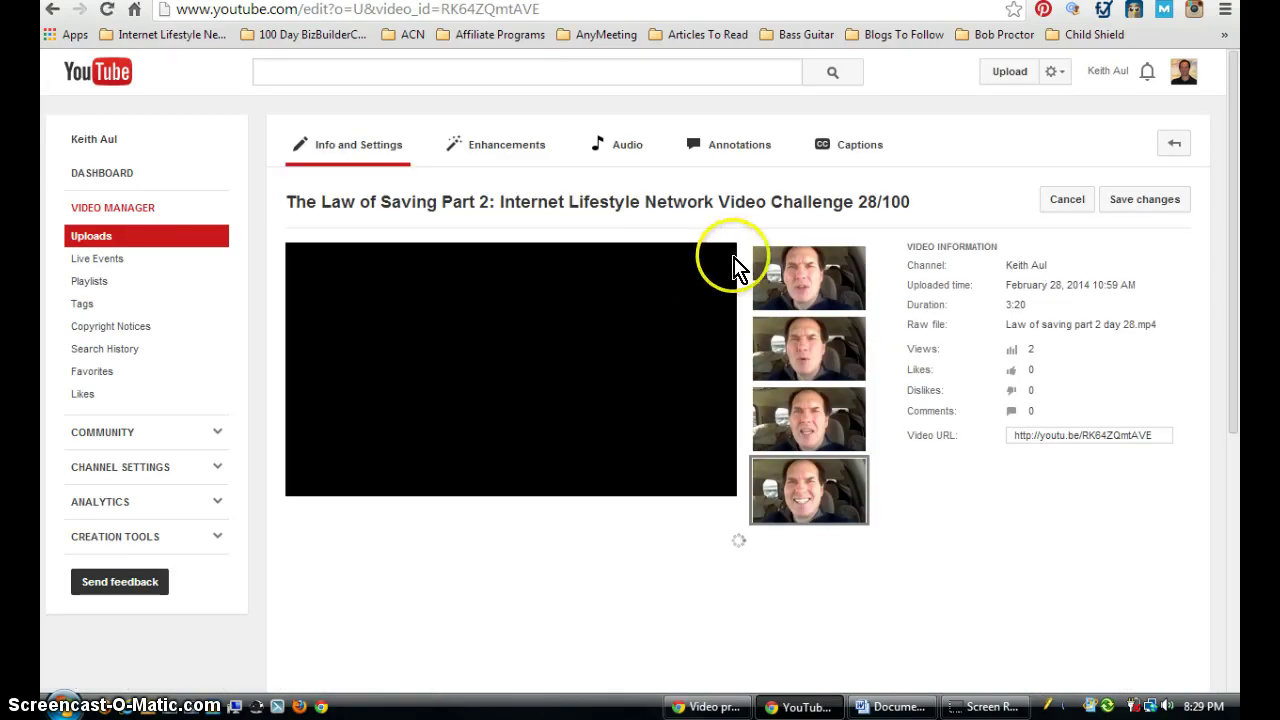
drag(1237, 220, 1237, 354)
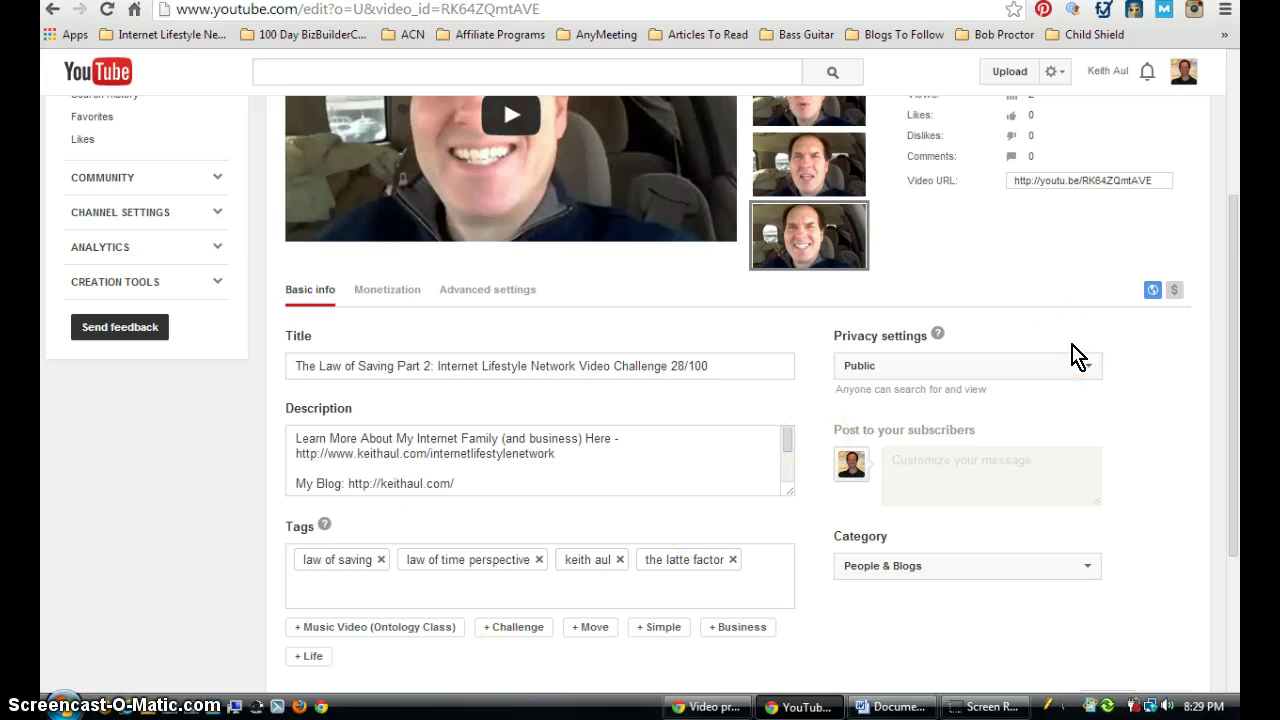
key(ctrl+plus)
key(ctrl+plus)
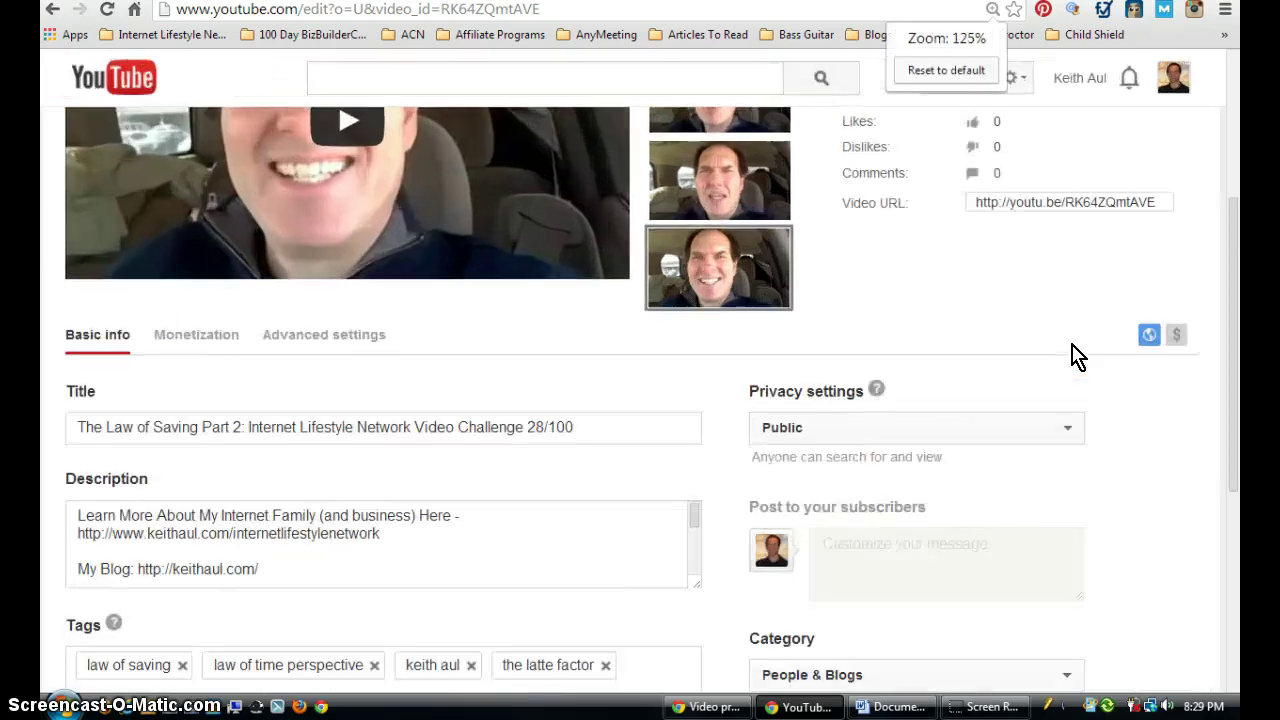
key(ctrl+plus)
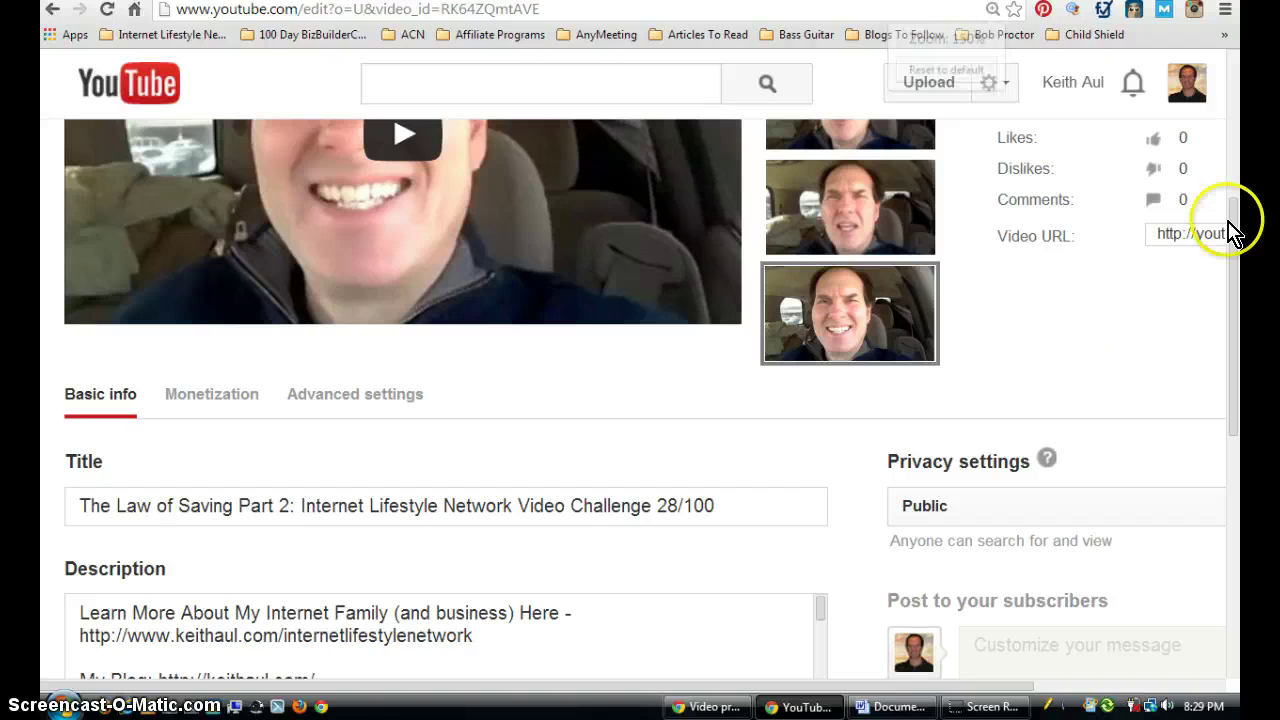
drag(1238, 252, 1234, 339)
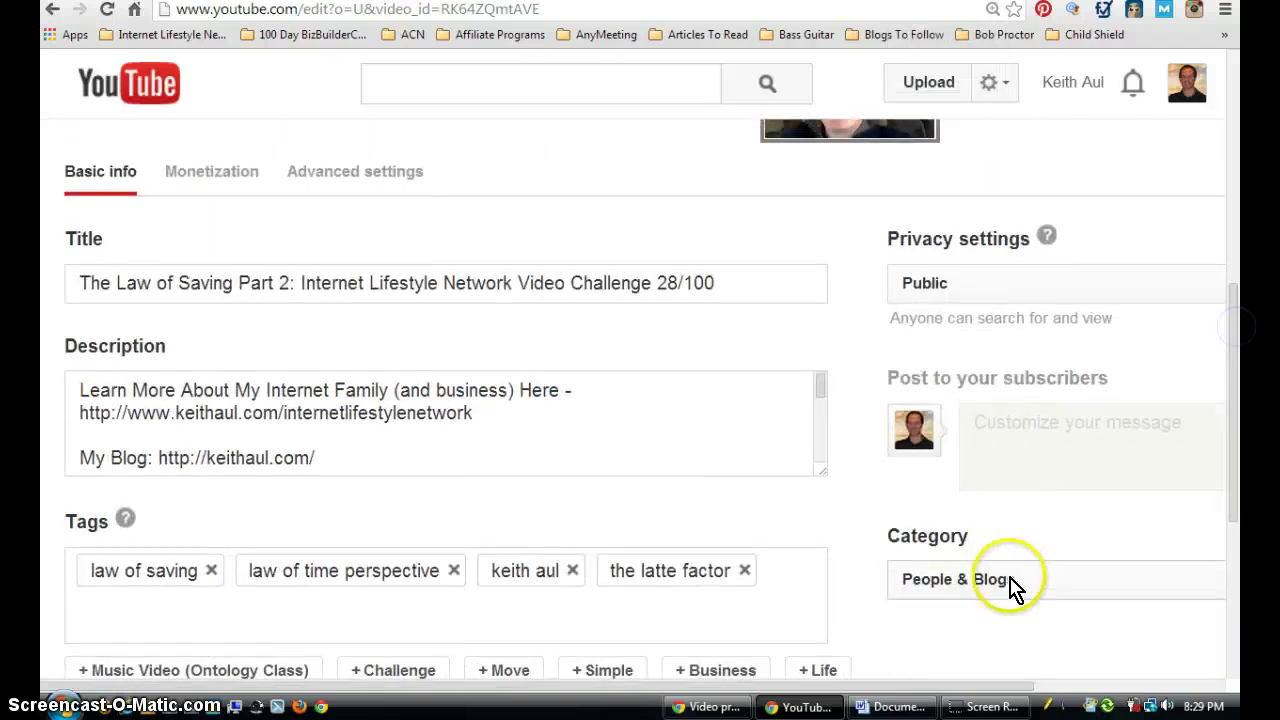
drag(998, 682, 1210, 662)
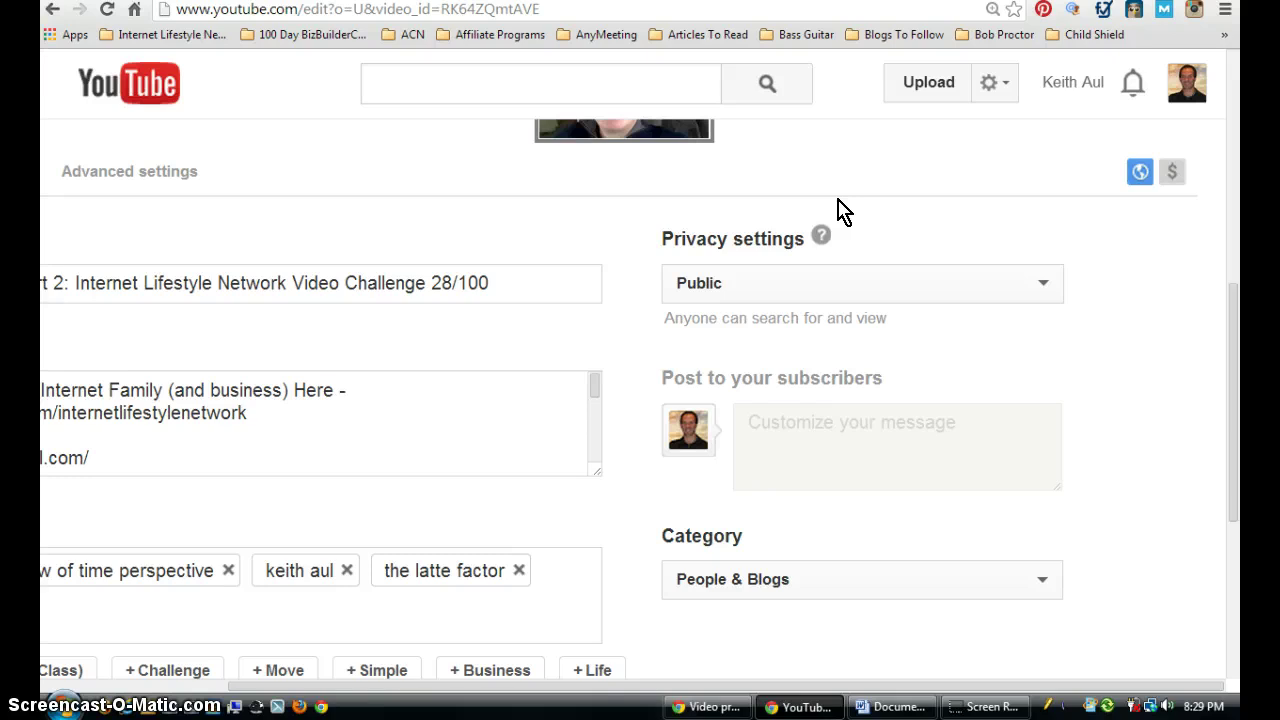
click(1042, 288)
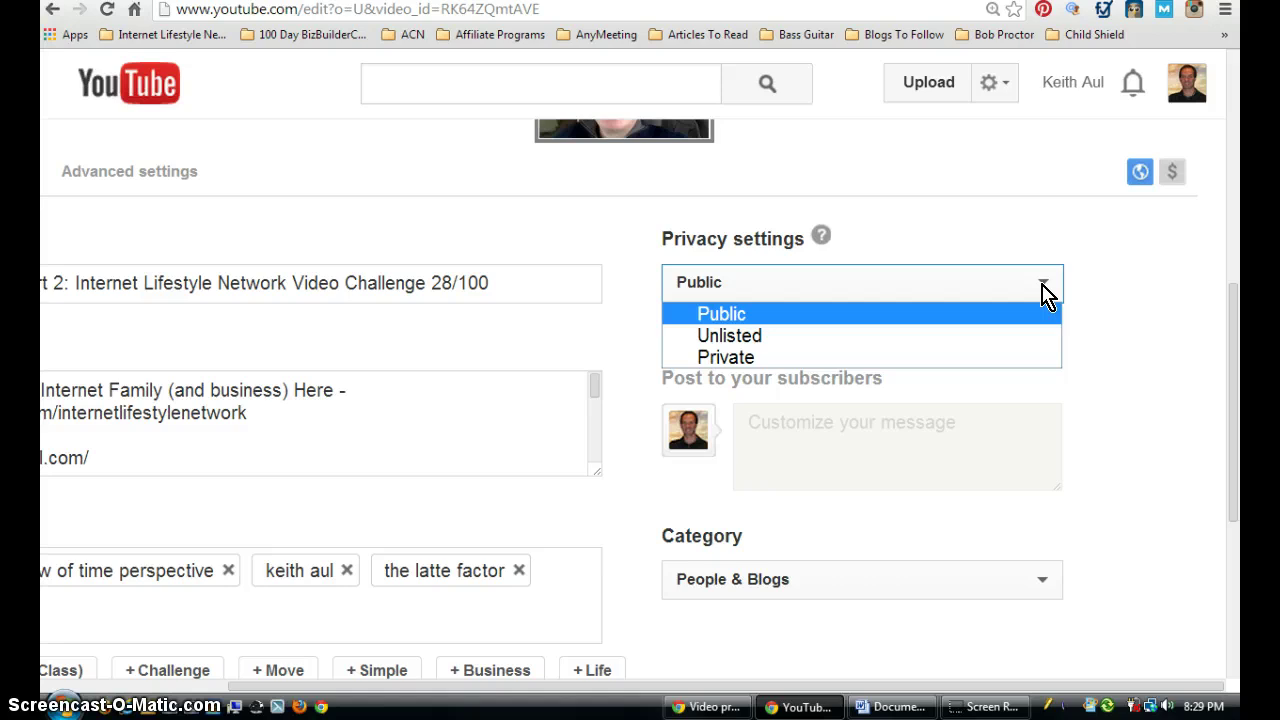
click(1006, 257)
click(985, 237)
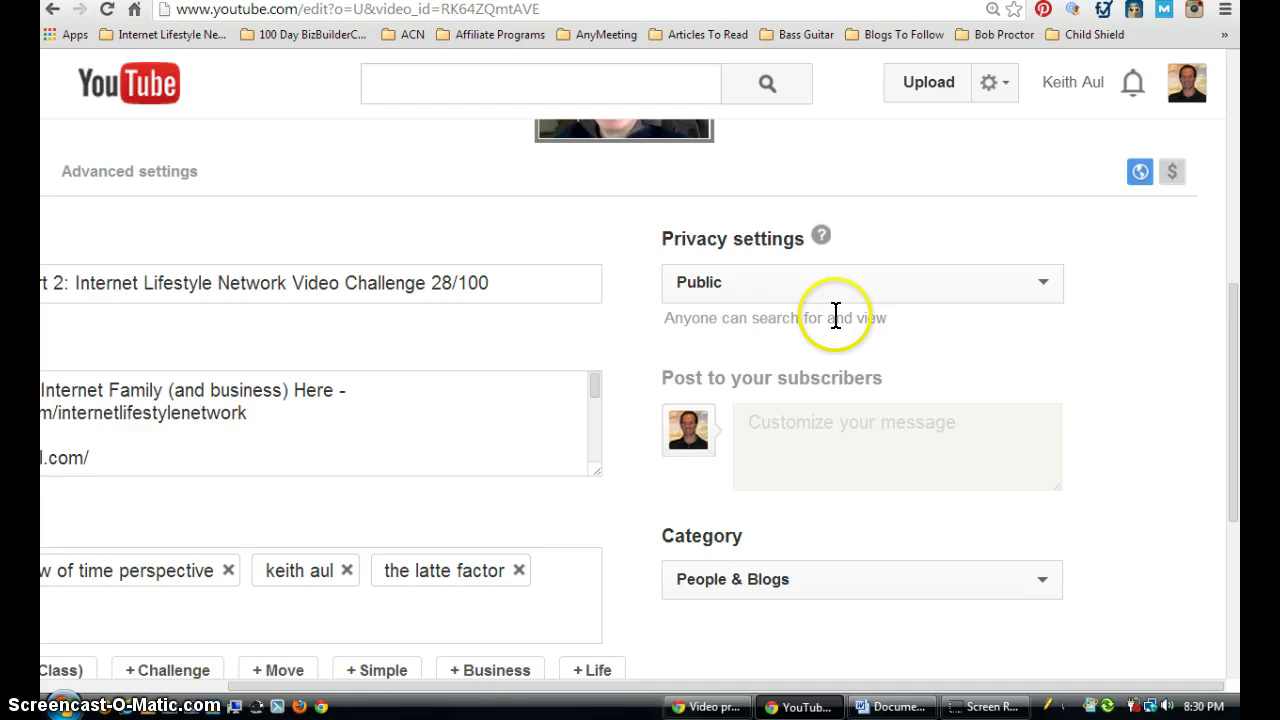
Change Law of Saving Part 2's privacy from Public to Unlisted.
click(1045, 285)
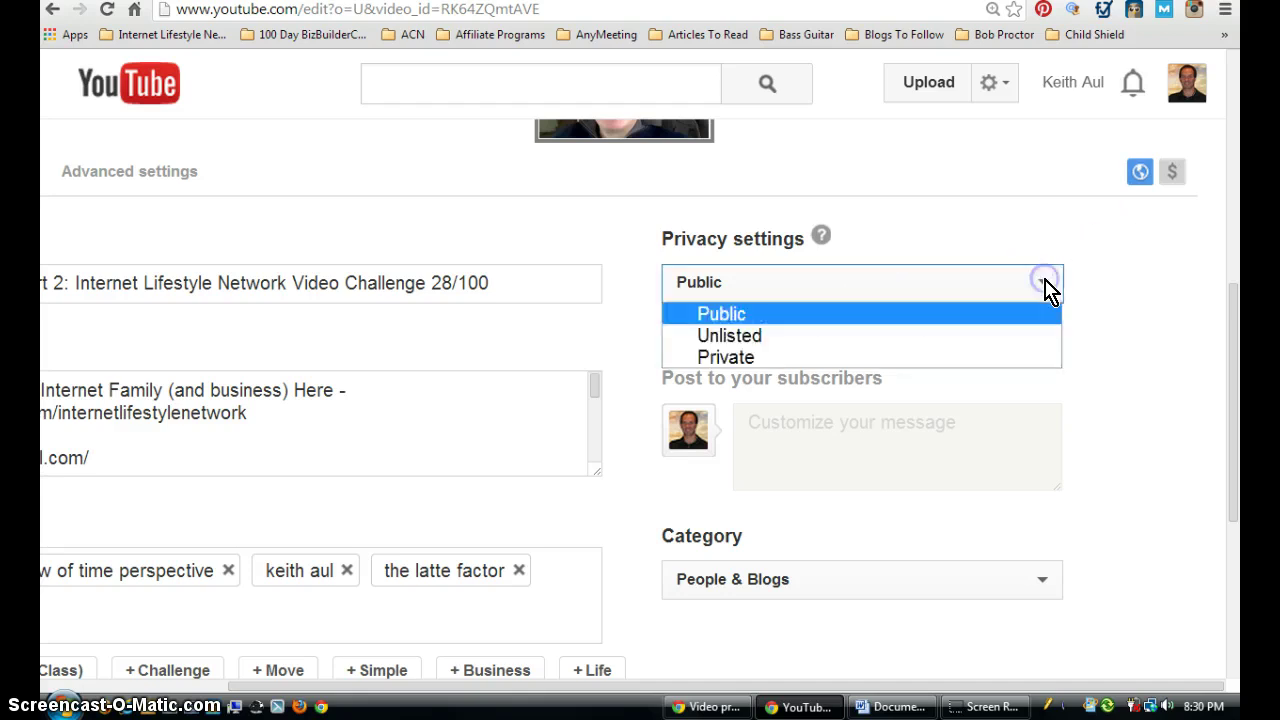
click(970, 337)
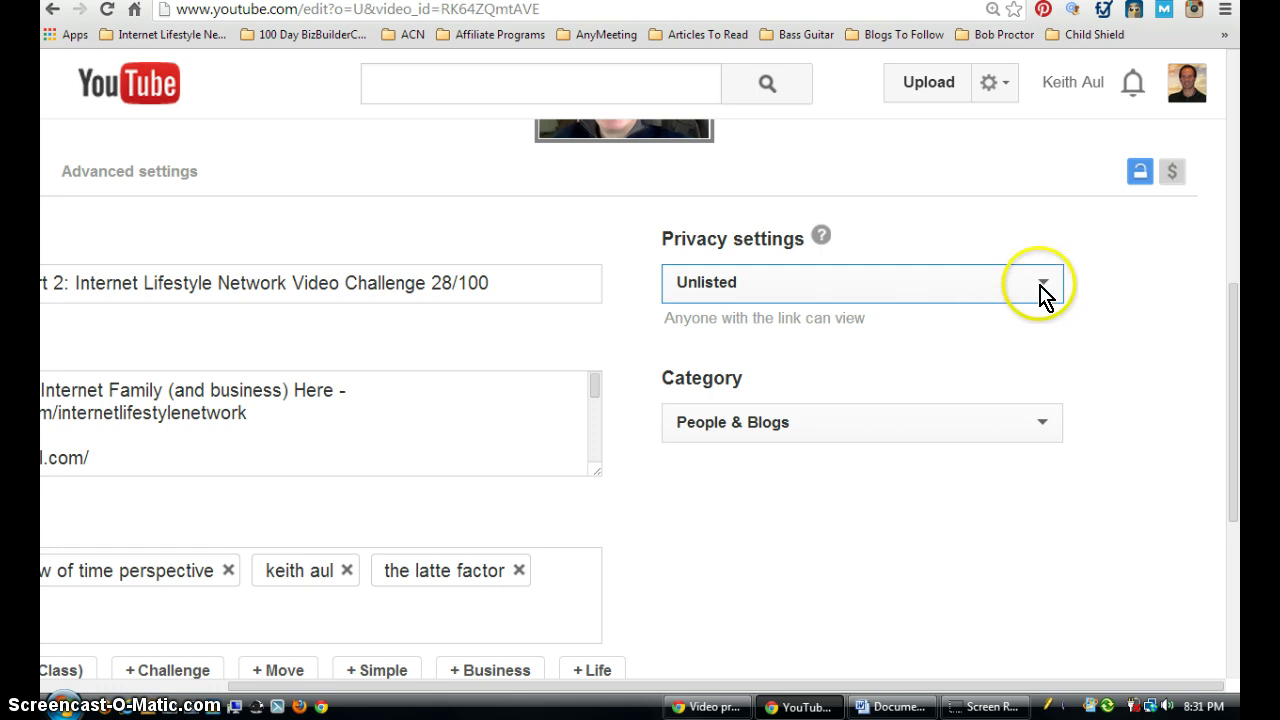
Change Law of Saving Part 2's privacy from Unlisted to Private.
click(1042, 283)
click(990, 358)
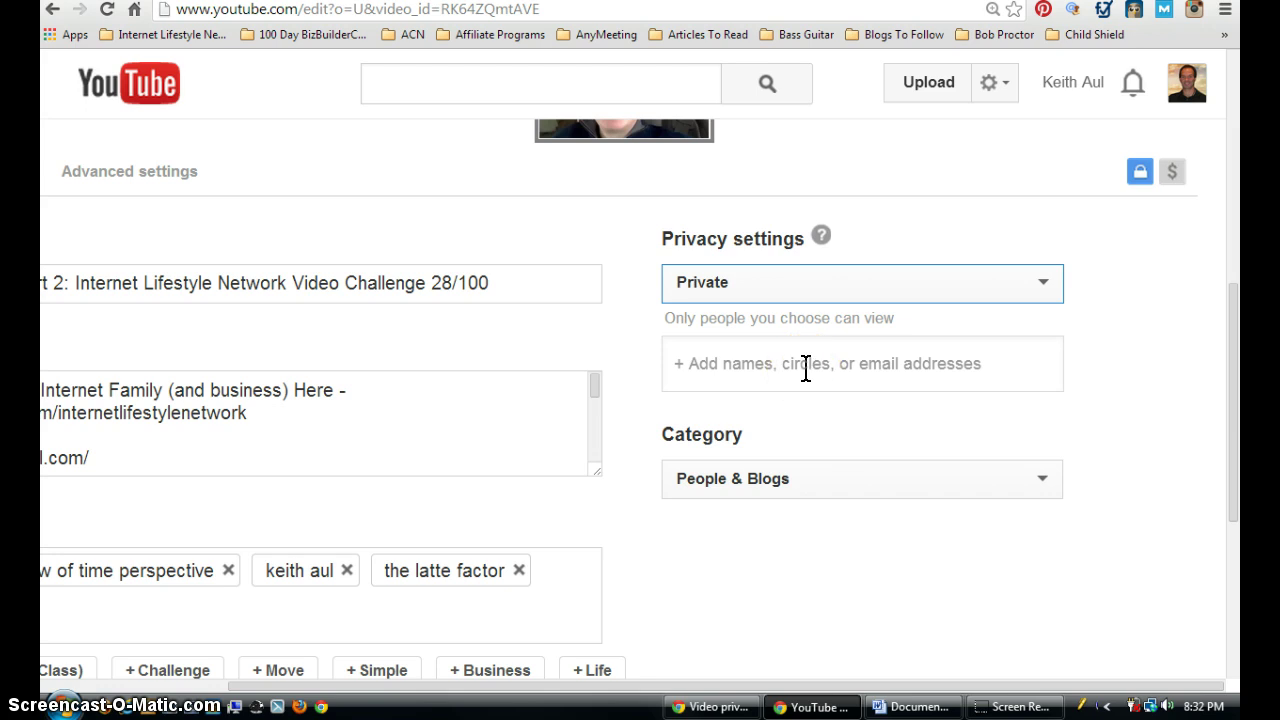
click(914, 364)
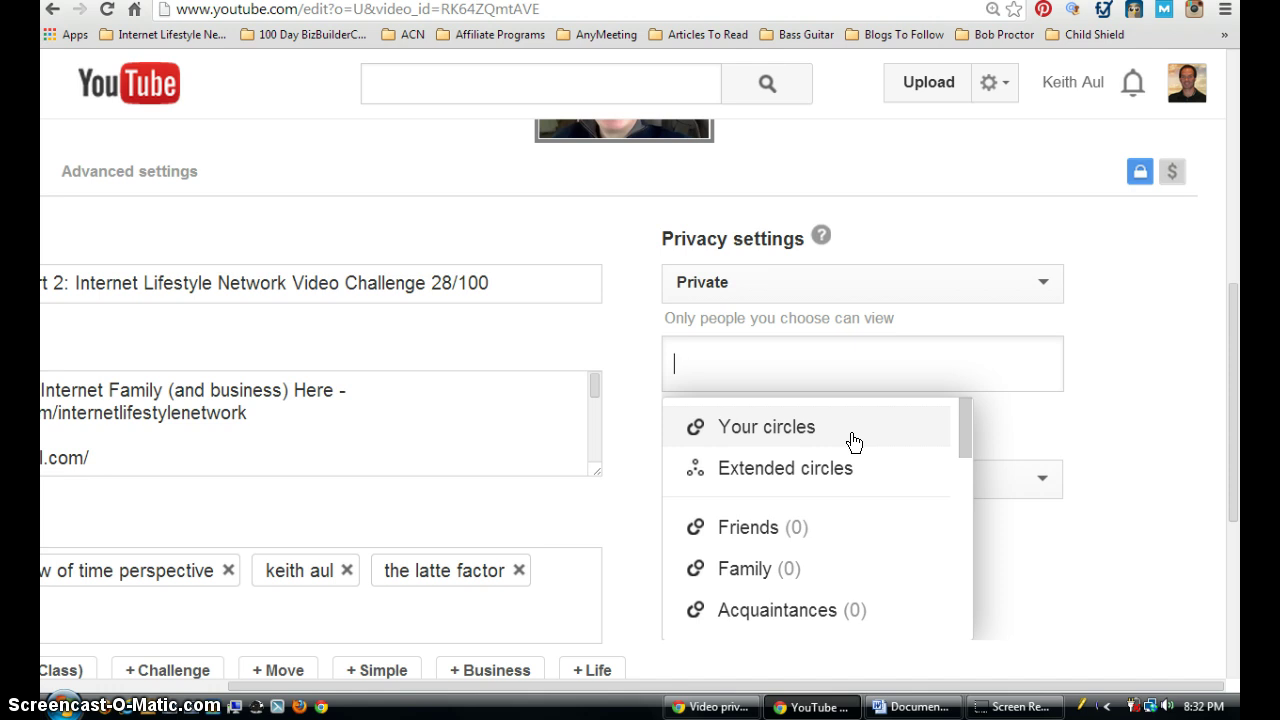
click(849, 375)
click(1132, 352)
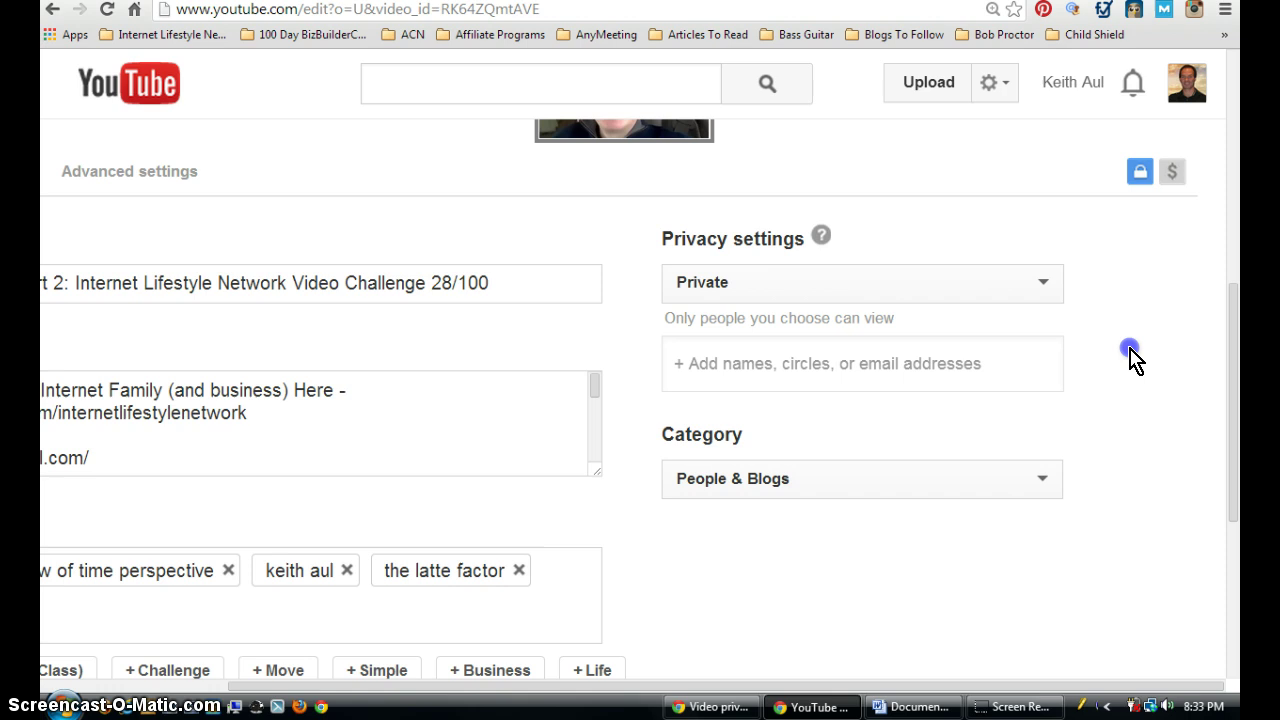
click(1232, 346)
mouse_move(1232, 346)
mouse_down()
mouse_move(1240, 492)
mouse_move(1237, 322)
mouse_up()
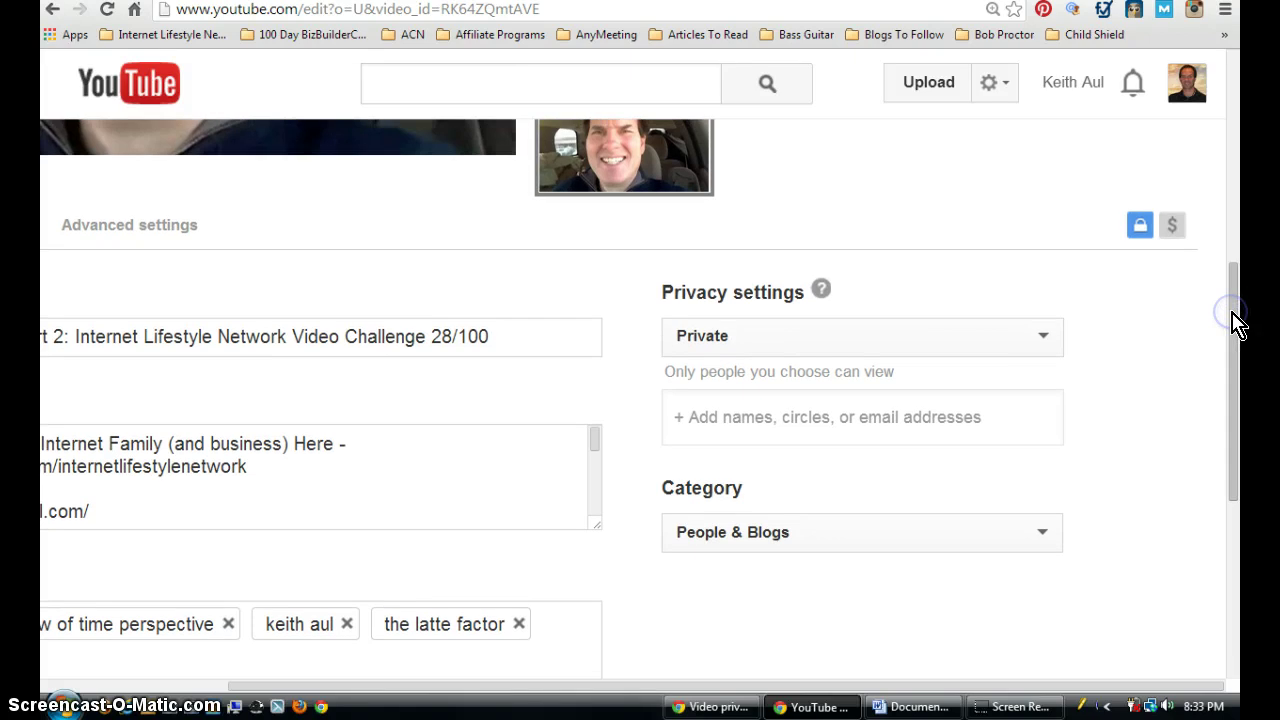